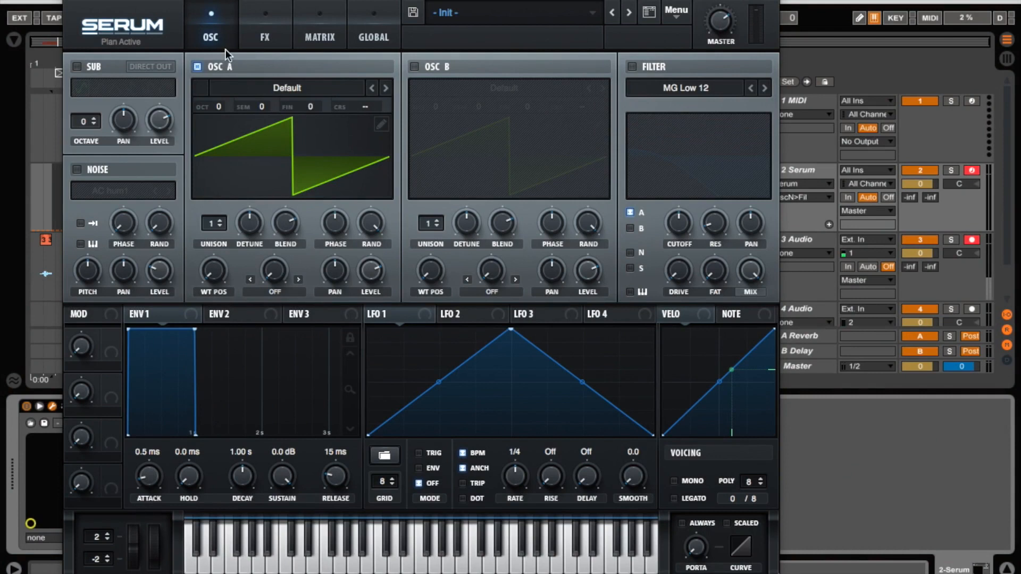
Set Oscillator A's unison to 16 voices and raise its detune.
drag(238, 1, 297, 1)
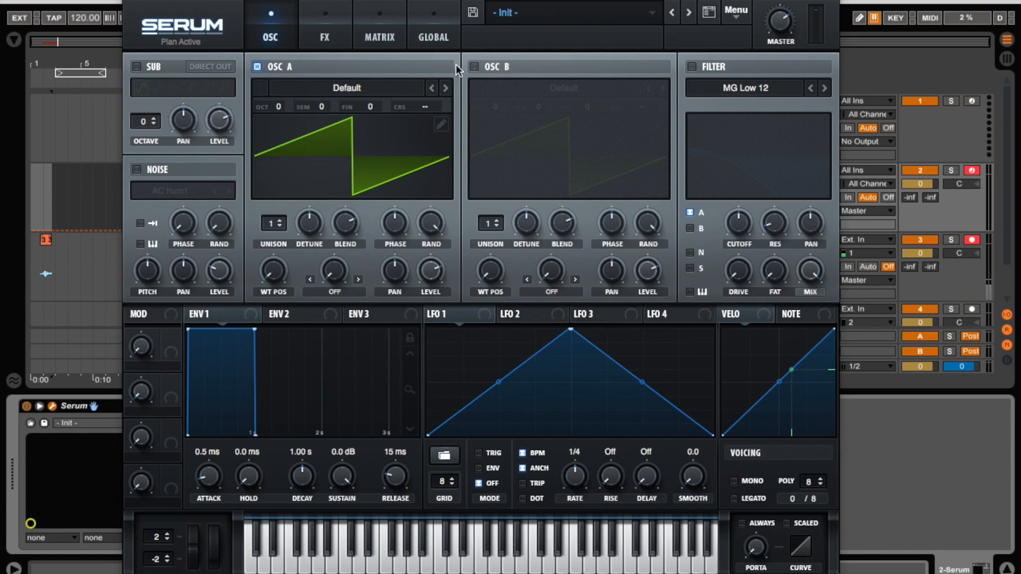
click(474, 67)
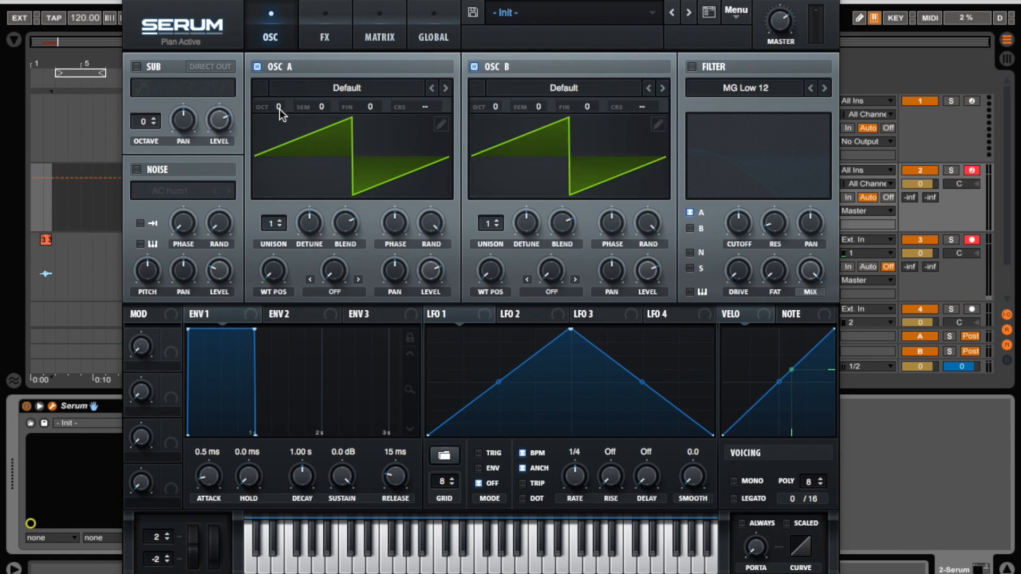
drag(276, 225, 305, 137)
drag(308, 224, 312, 238)
click(473, 67)
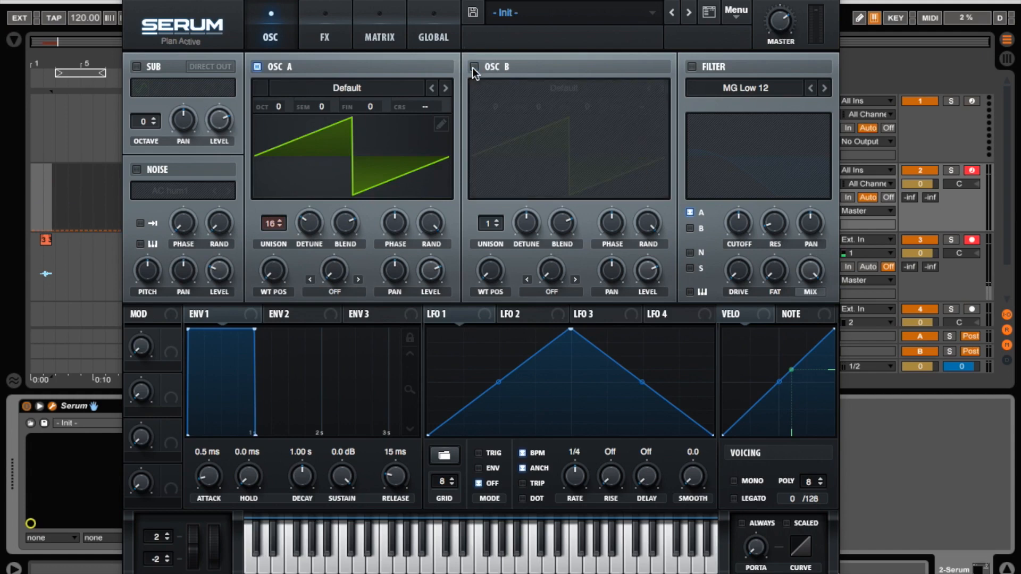
Fine-tune Oscillator A's detune and enable Oscillator B.
drag(302, 227, 302, 222)
drag(314, 218, 339, 261)
click(312, 235)
click(474, 67)
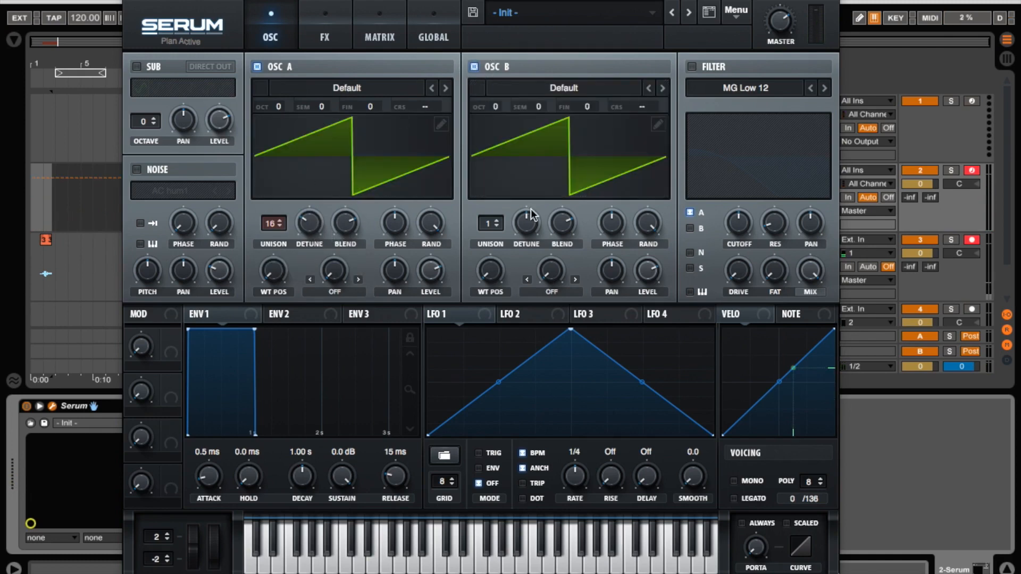
Set Oscillator B to octave +1 with 7 unison voices and adjust its detune.
drag(493, 107, 496, 91)
drag(496, 228, 506, 153)
drag(480, 247, 492, 233)
mouse_move(526, 223)
mouse_down()
mouse_move(527, 230)
mouse_move(534, 219)
mouse_up()
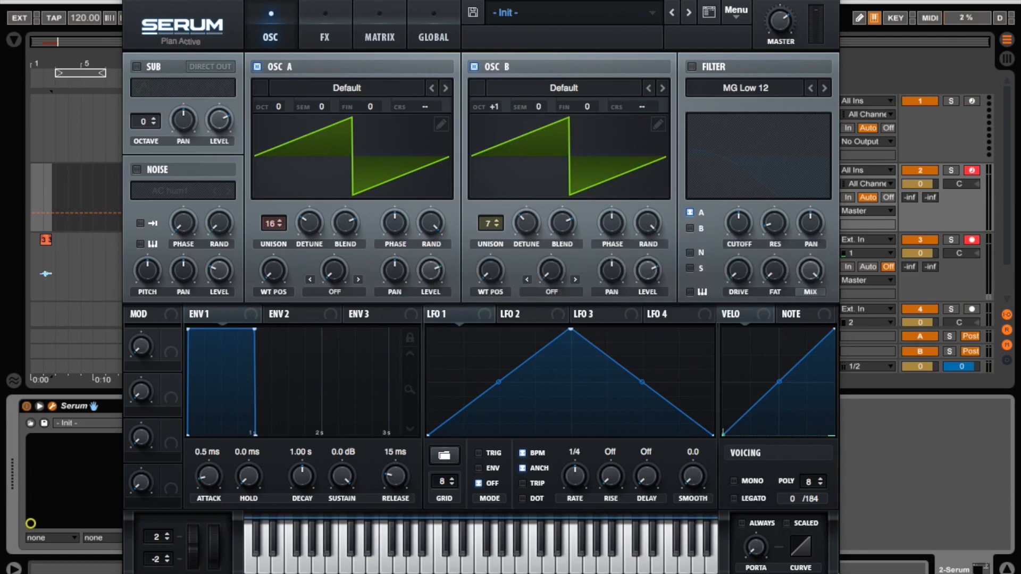
Enable the filter with Oscillator B routed into it, lower the cutoff, and raise Fat and Drive.
click(692, 67)
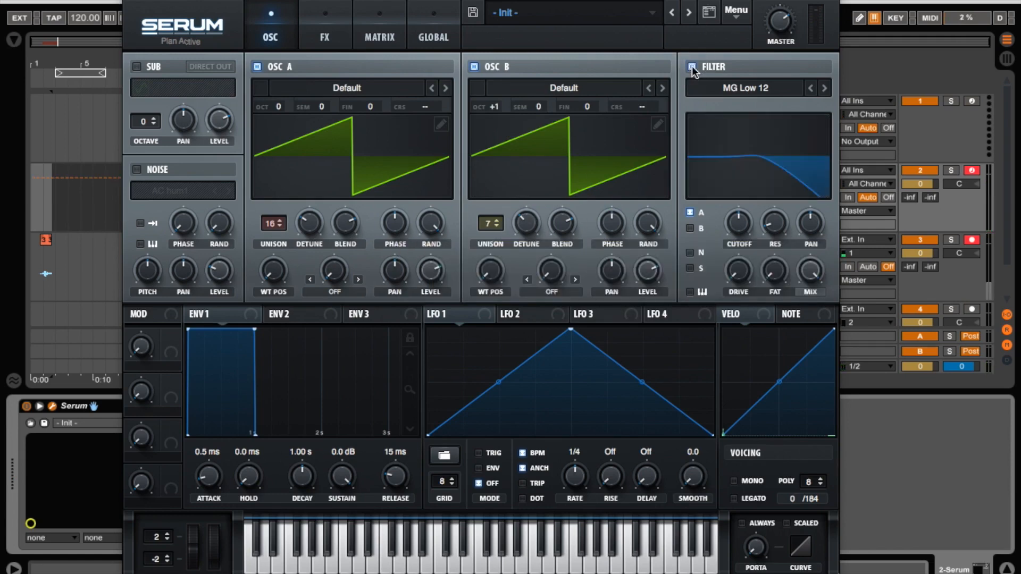
click(690, 228)
drag(739, 224, 738, 267)
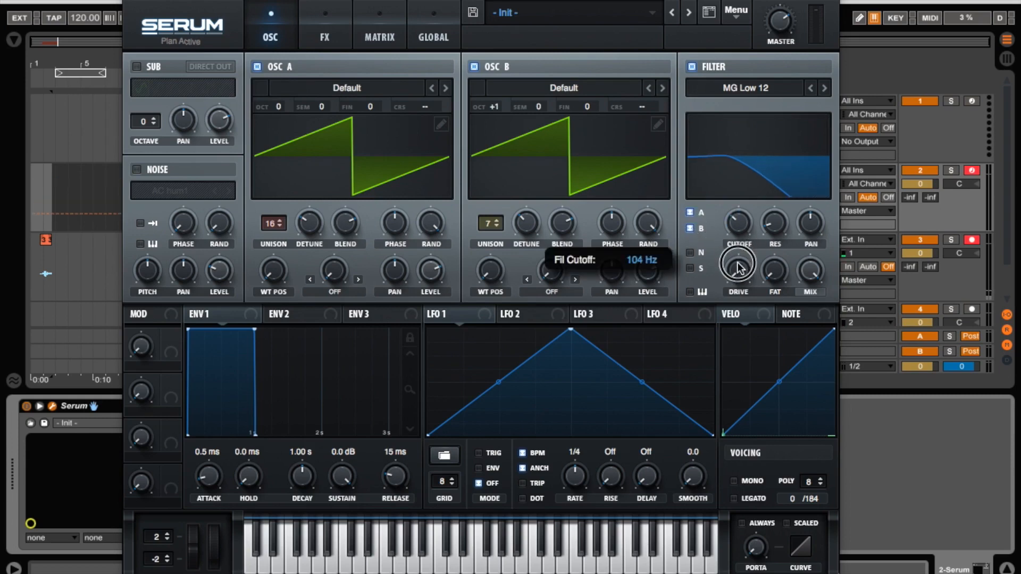
mouse_move(736, 219)
mouse_down()
mouse_move(732, 230)
mouse_move(738, 210)
mouse_up()
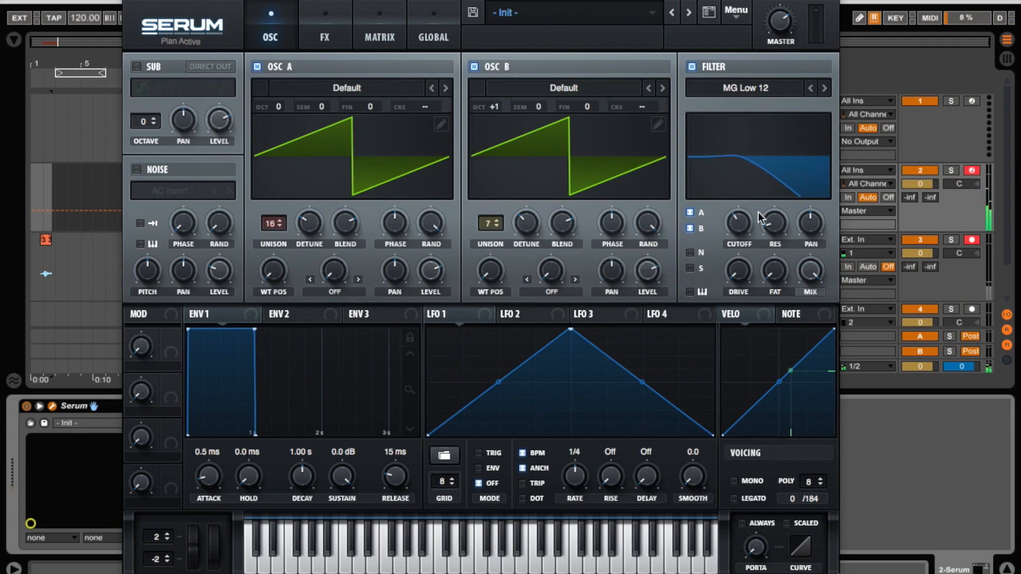
drag(780, 273, 781, 241)
drag(728, 280, 724, 266)
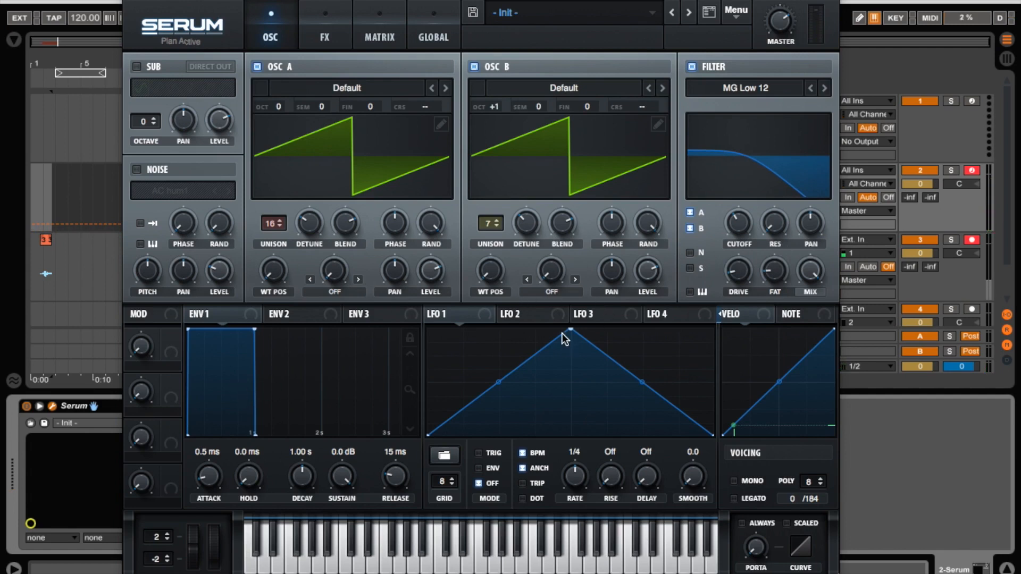
Shape LFO 1 into a rising curve at a 1/2 rate and assign it to modulate the filter cutoff.
drag(572, 331, 713, 329)
double_click(611, 362)
drag(611, 362, 608, 349)
drag(519, 400, 518, 415)
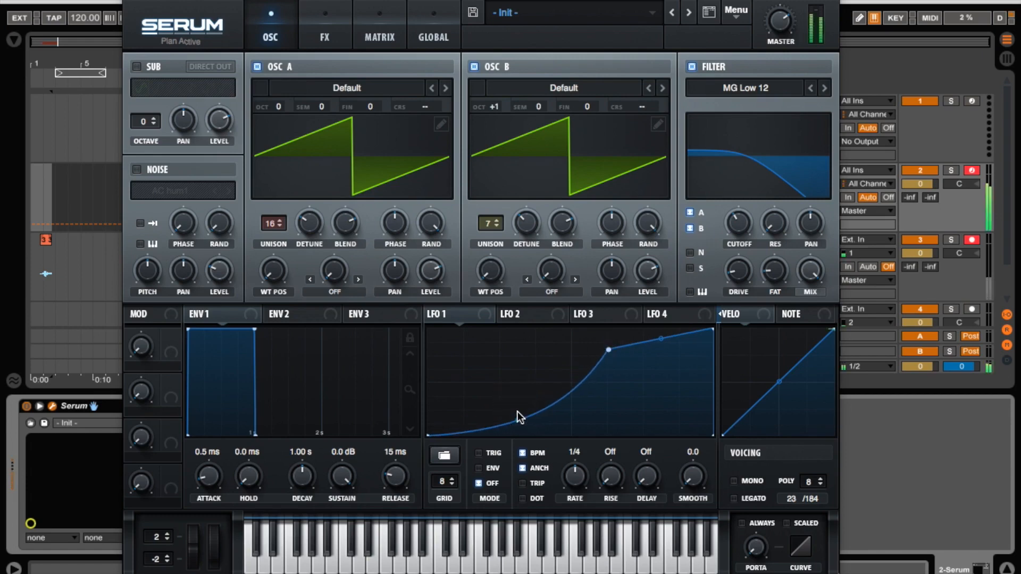
drag(430, 315, 743, 254)
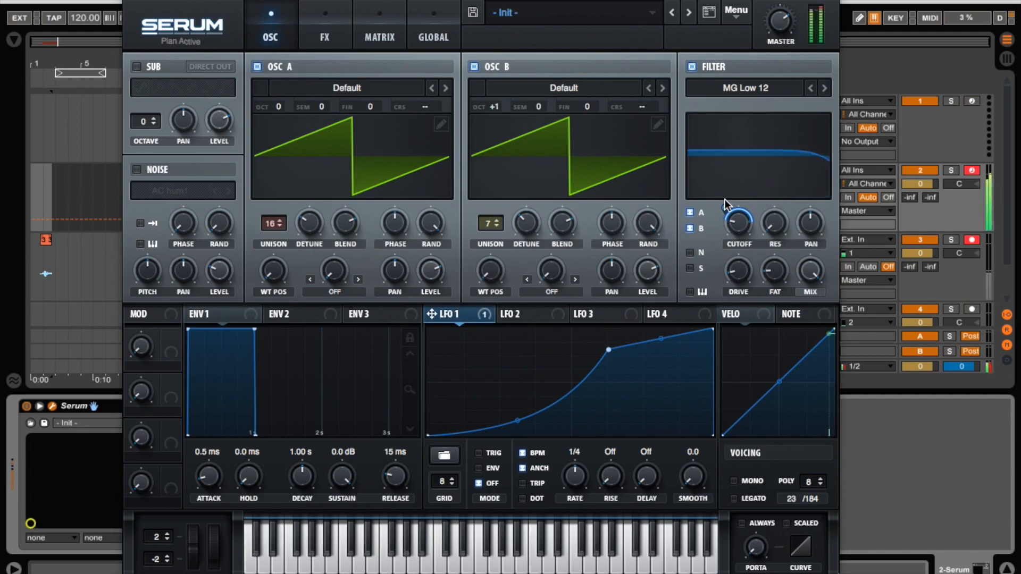
drag(569, 481, 570, 490)
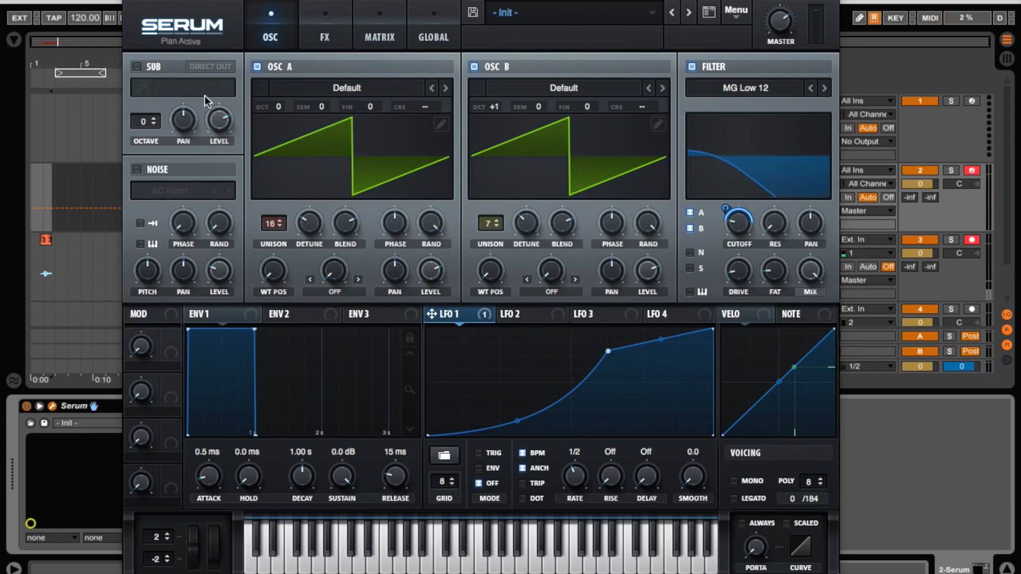
Enable the Hyper/Dimension effect with Hyper mix at 0% and raised Dimension mix and size.
click(317, 26)
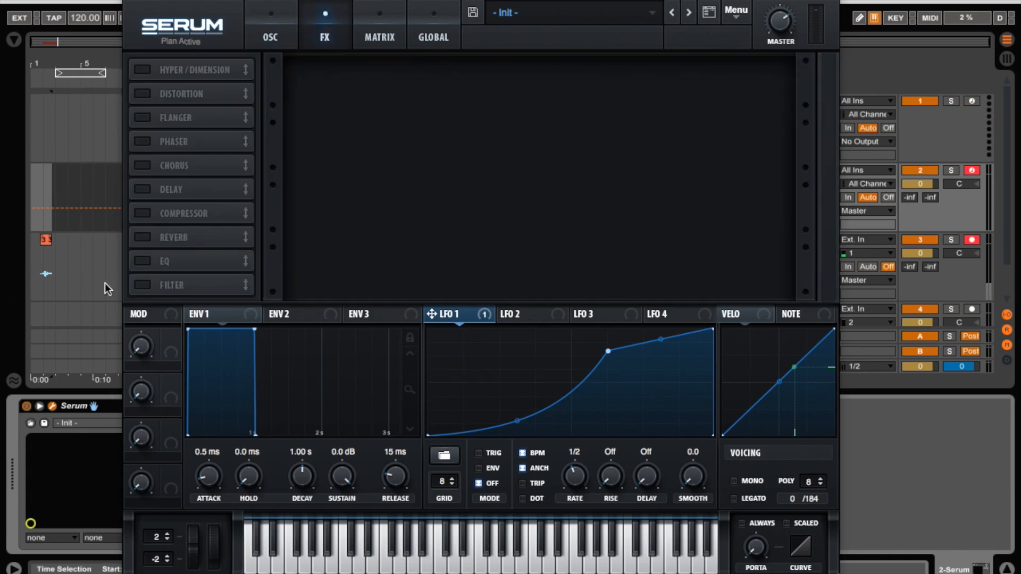
click(143, 71)
drag(582, 73, 570, 371)
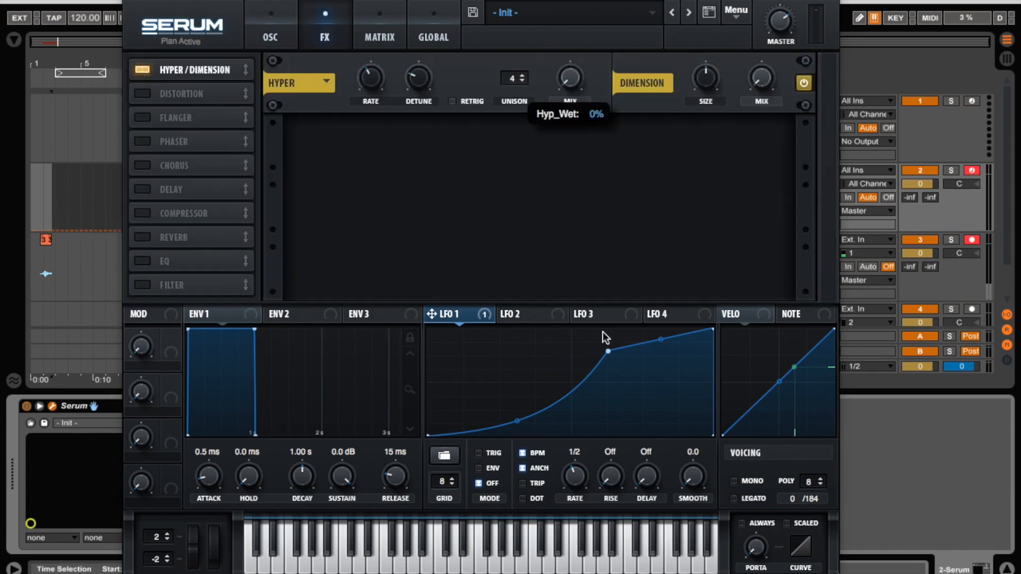
drag(761, 77, 773, 30)
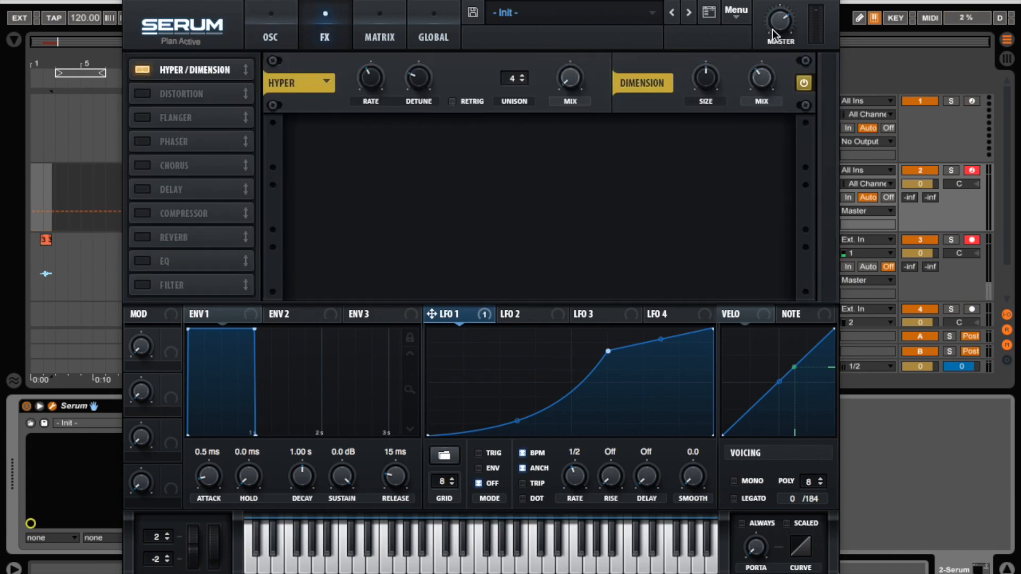
mouse_move(697, 81)
mouse_down()
mouse_move(704, 132)
mouse_move(706, 82)
mouse_up()
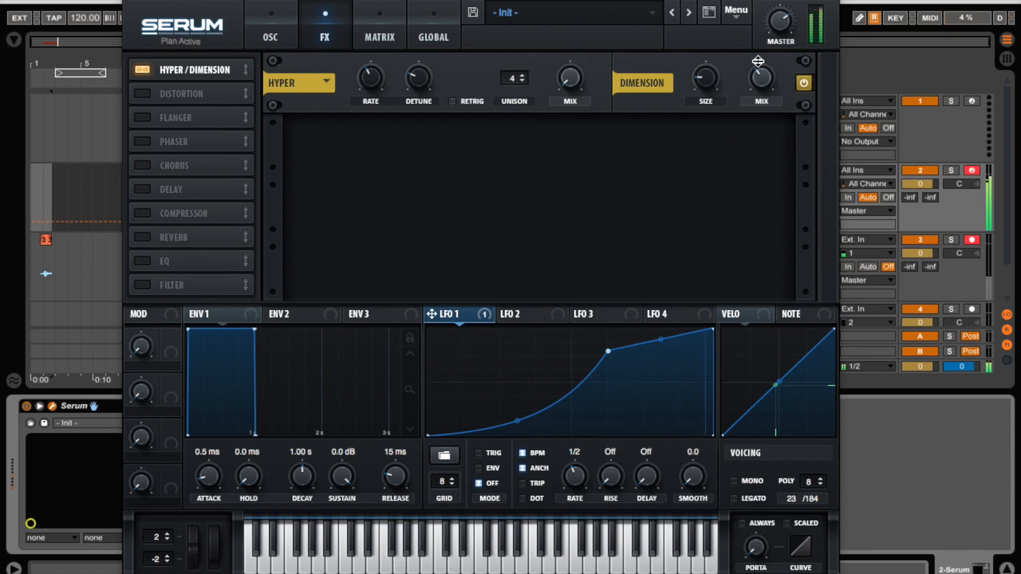
Enable HardClip distortion with a high drive and mix around 51%.
click(142, 94)
click(446, 146)
click(445, 146)
drag(651, 146, 647, 210)
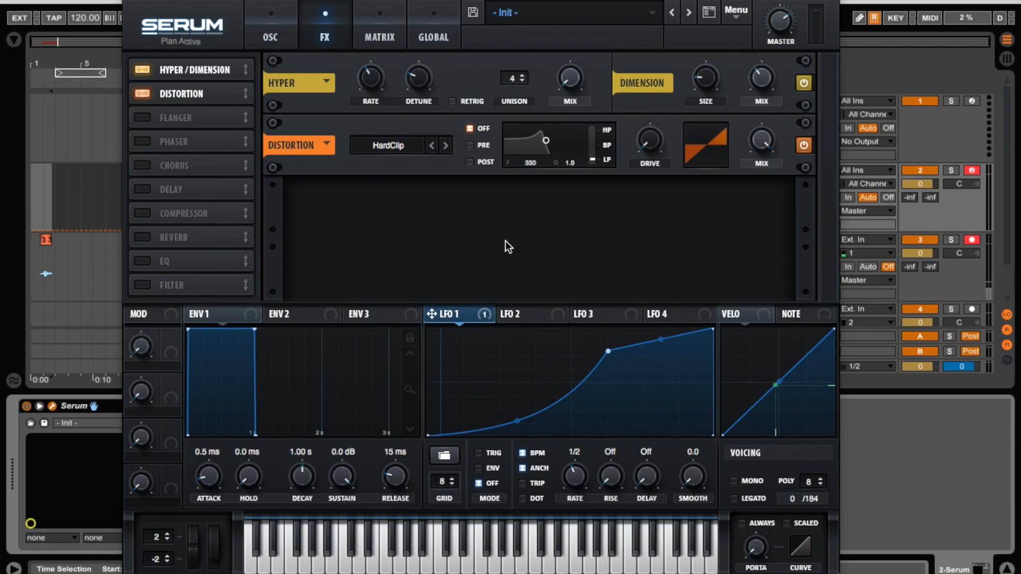
drag(505, 240, 637, 147)
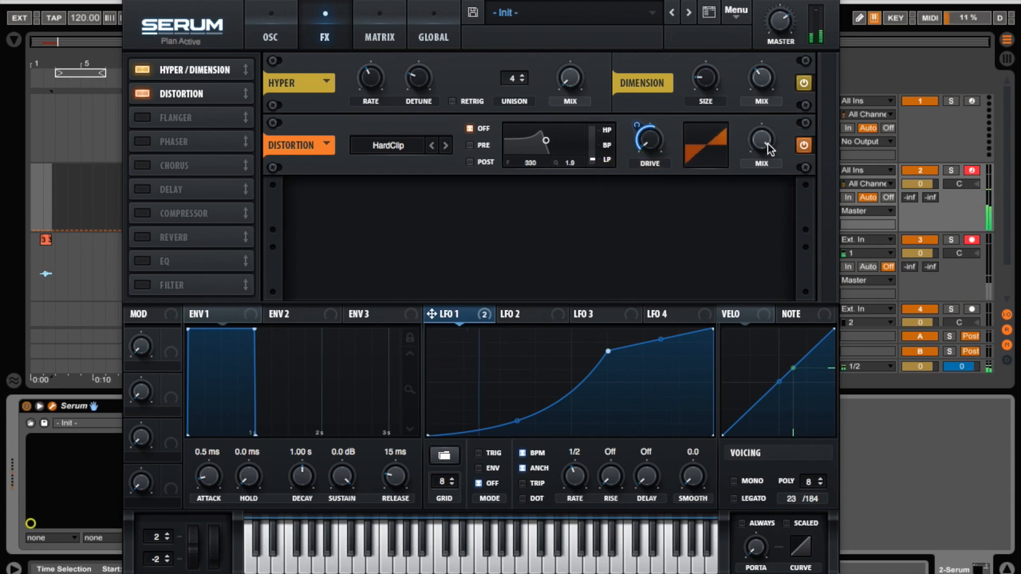
drag(761, 140, 763, 232)
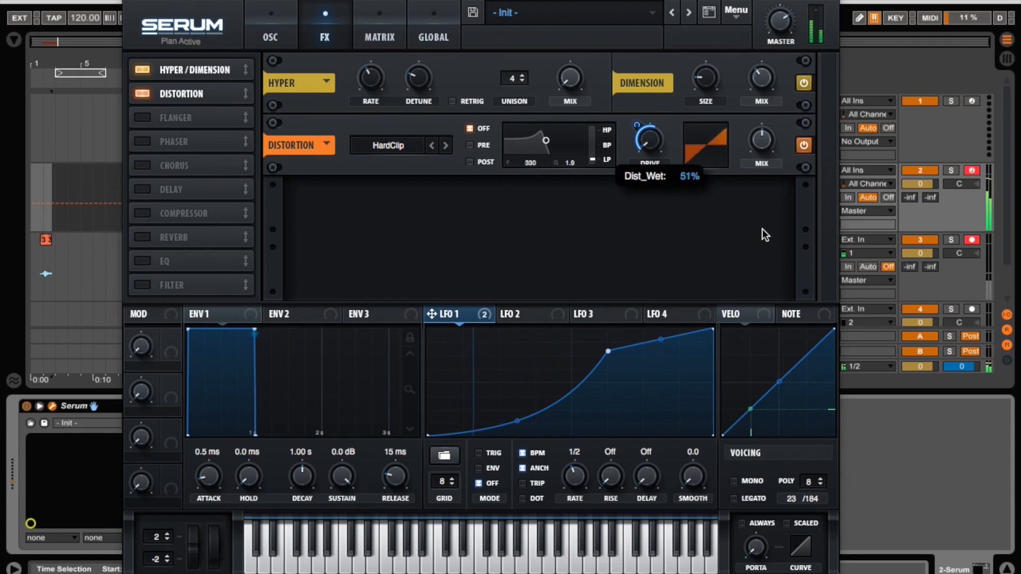
mouse_move(760, 137)
mouse_down()
mouse_move(754, 182)
mouse_move(764, 142)
mouse_up()
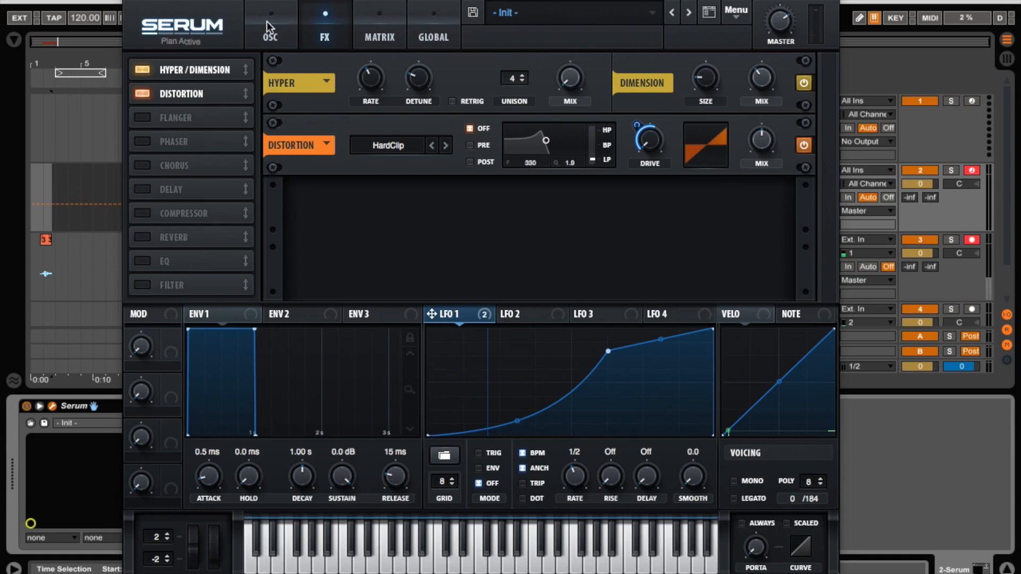
Enable the multiband compressor and adjust its attack, release and threshold.
click(139, 213)
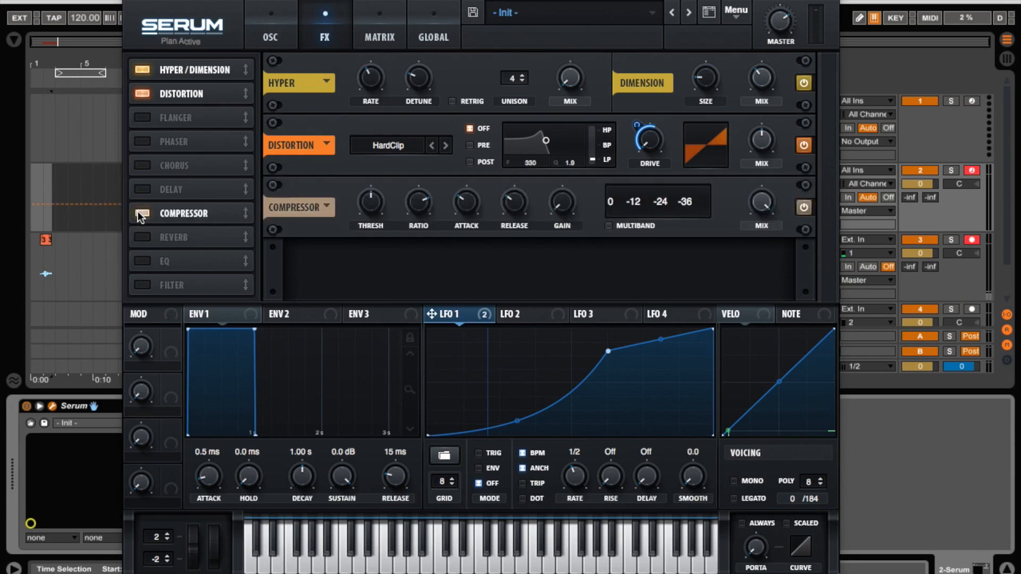
click(609, 226)
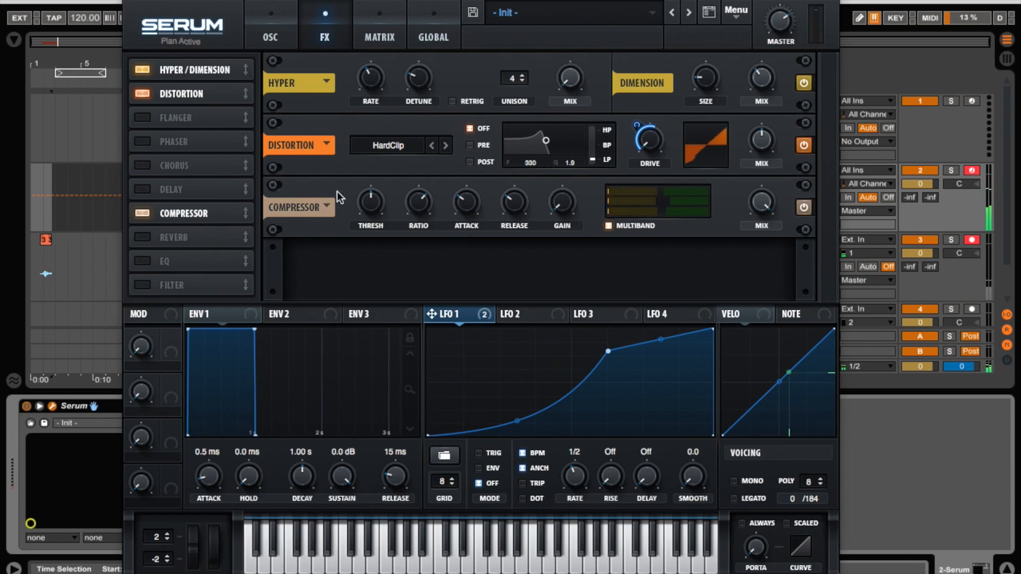
drag(460, 223, 471, 196)
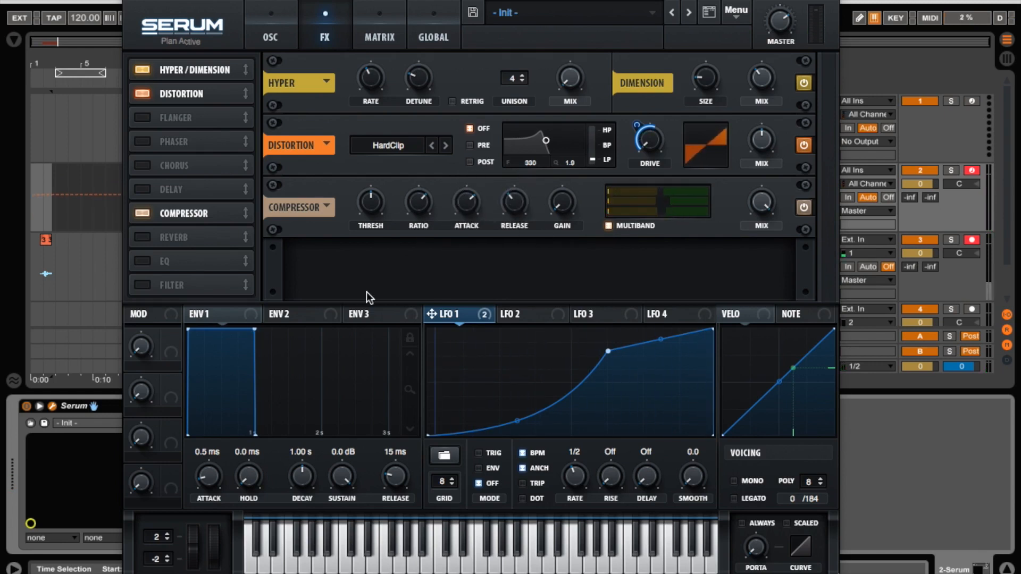
drag(513, 198, 522, 206)
drag(370, 203, 372, 219)
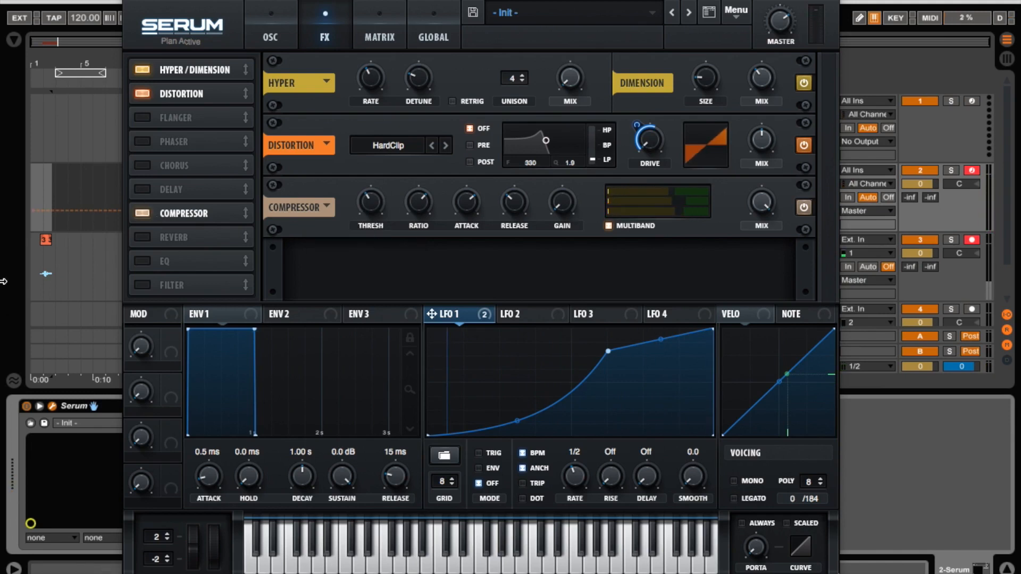
Enable the EQ, raise the high band's frequency, and switch the low band to a low cut.
click(144, 261)
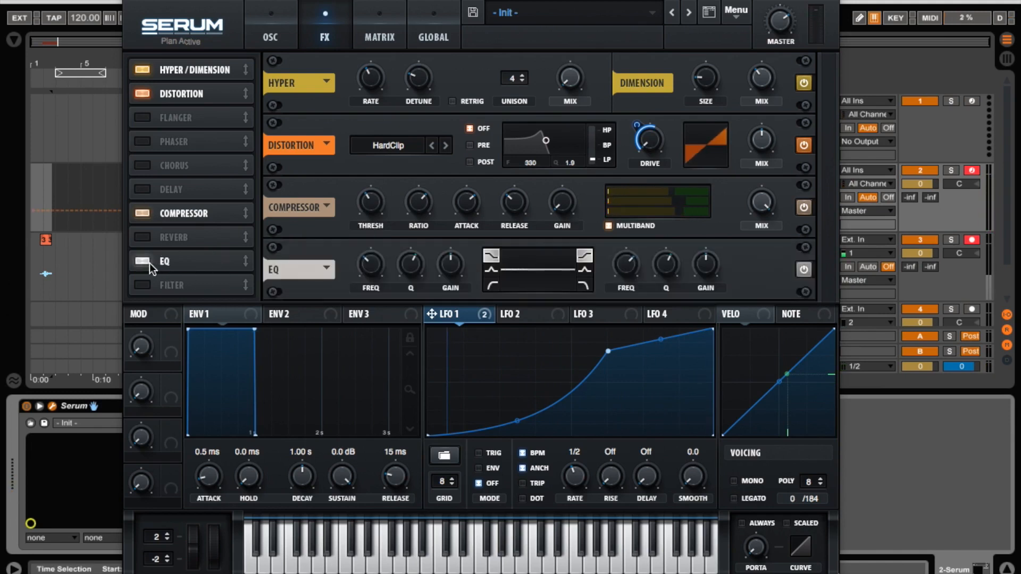
drag(626, 264, 638, 228)
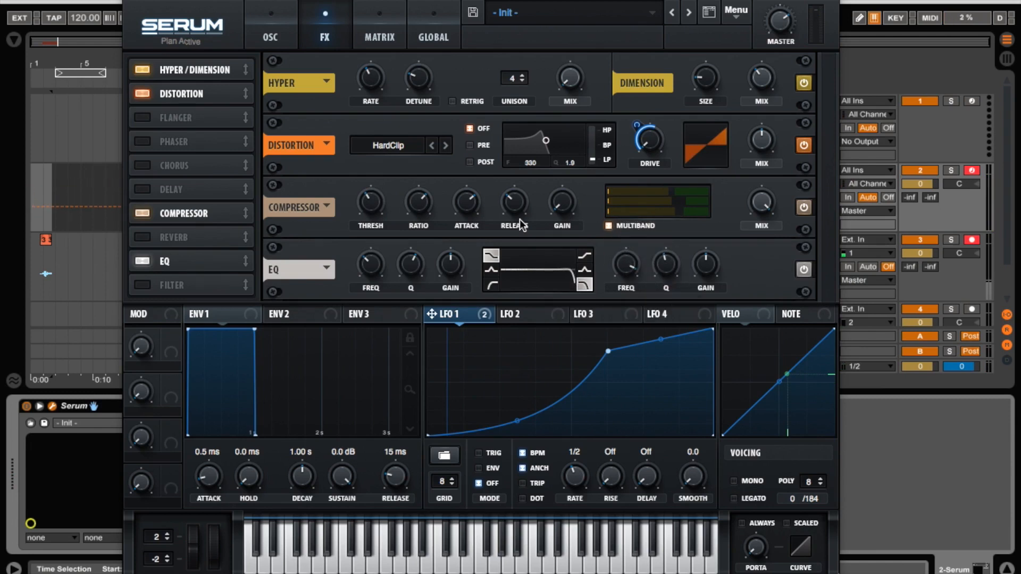
drag(622, 261, 625, 262)
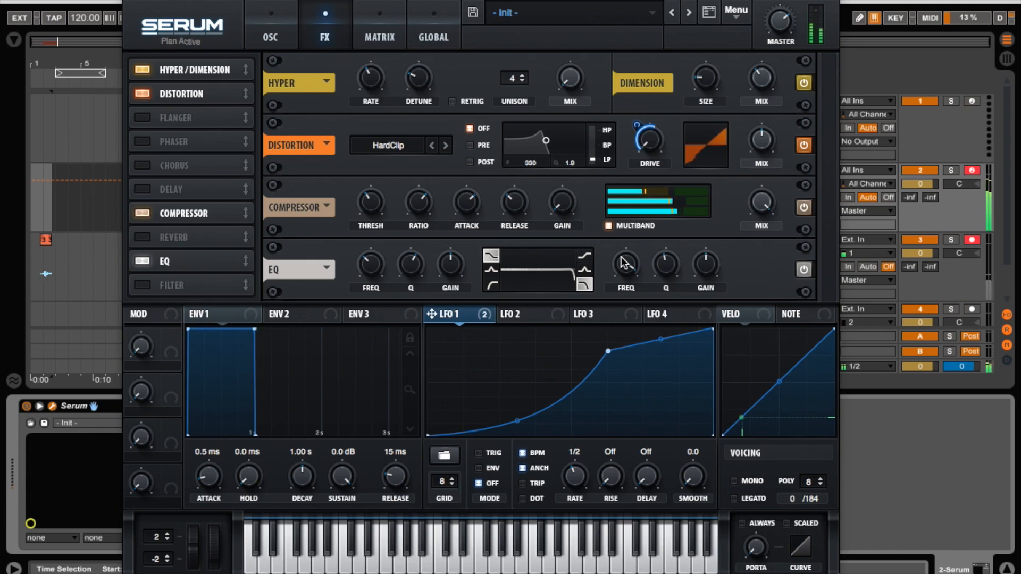
click(492, 284)
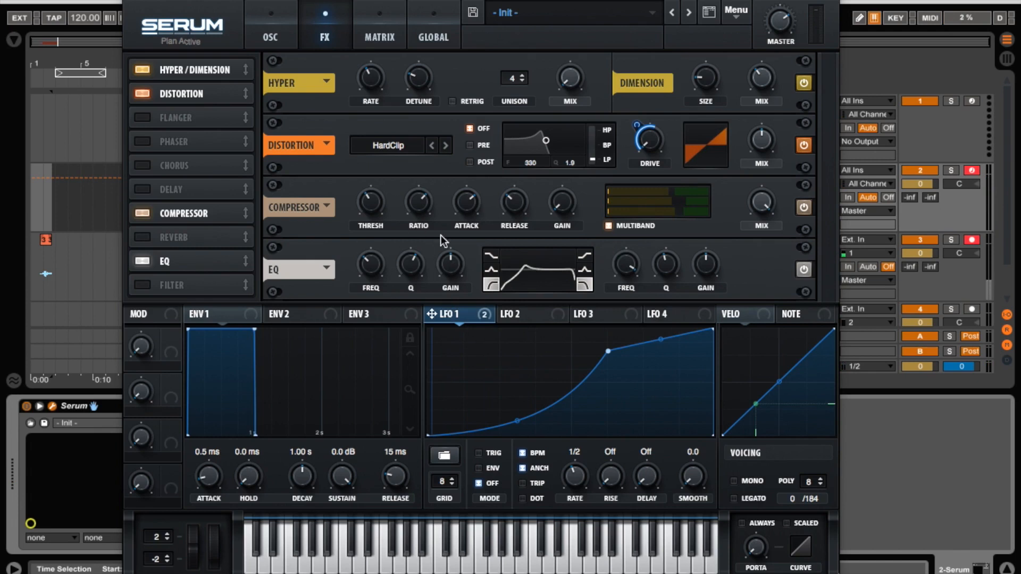
drag(381, 256, 411, 305)
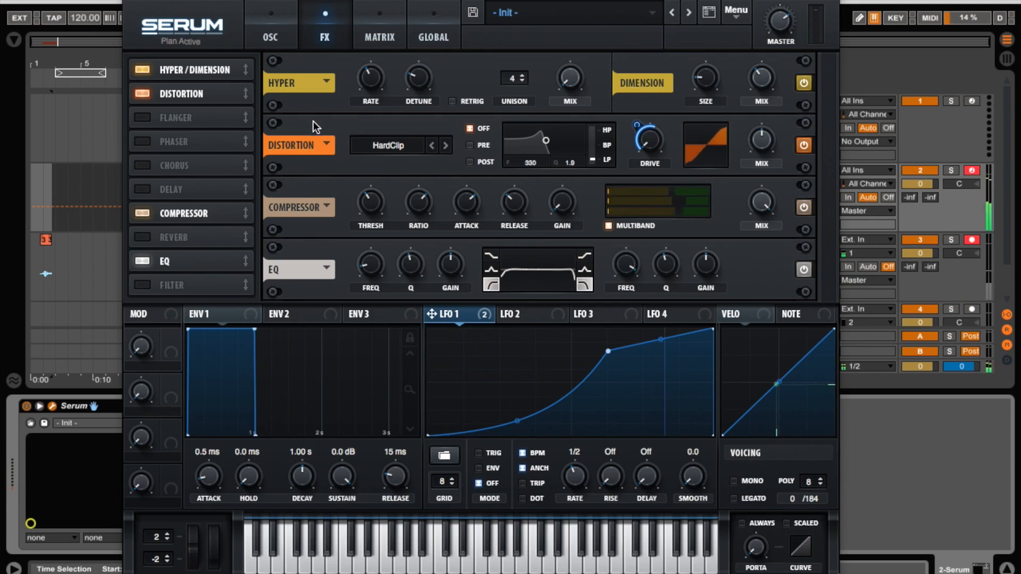
Enable the sub oscillator with a saw shape, level about 42% and octave 2.
click(269, 15)
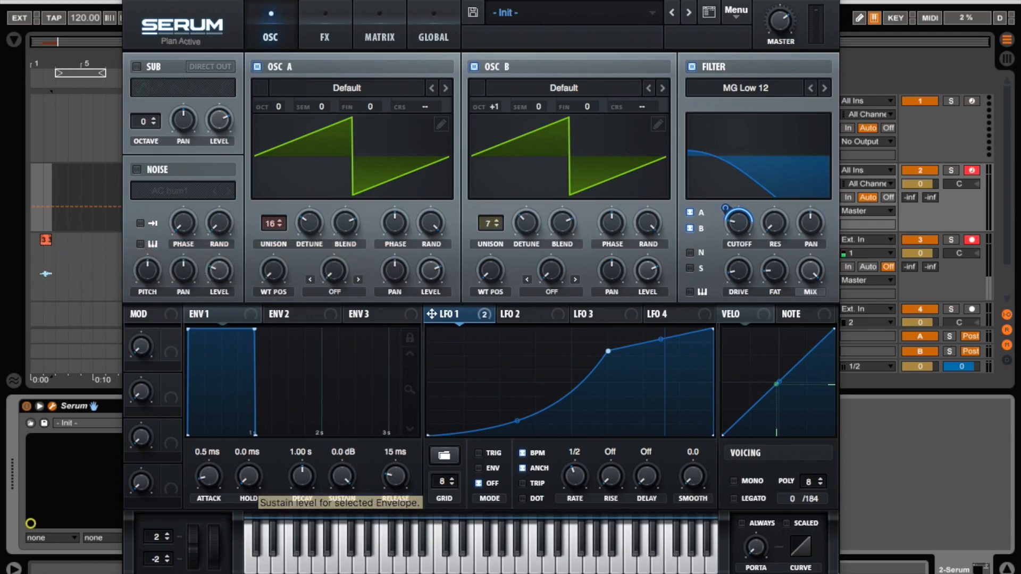
click(137, 66)
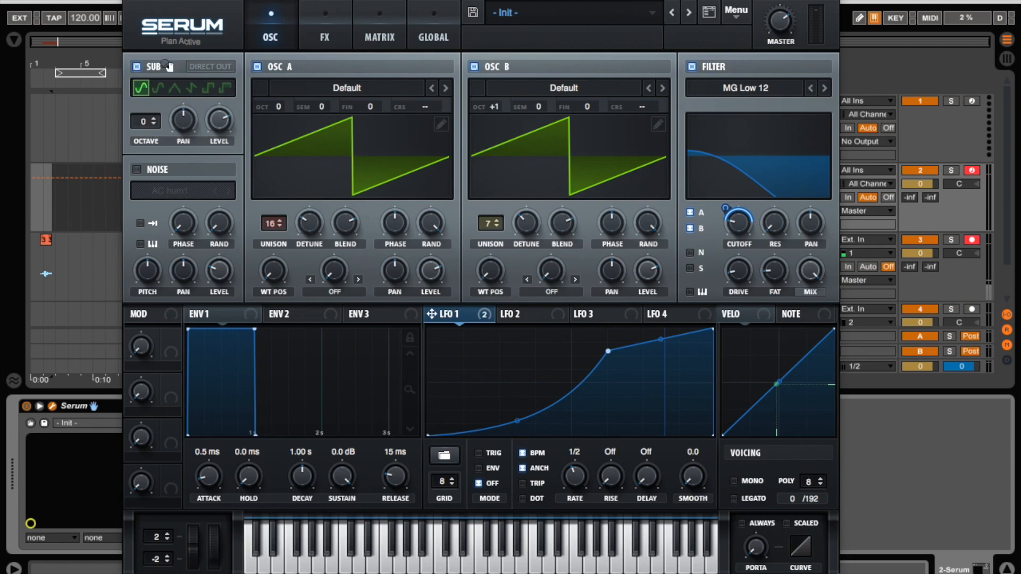
click(191, 89)
click(208, 89)
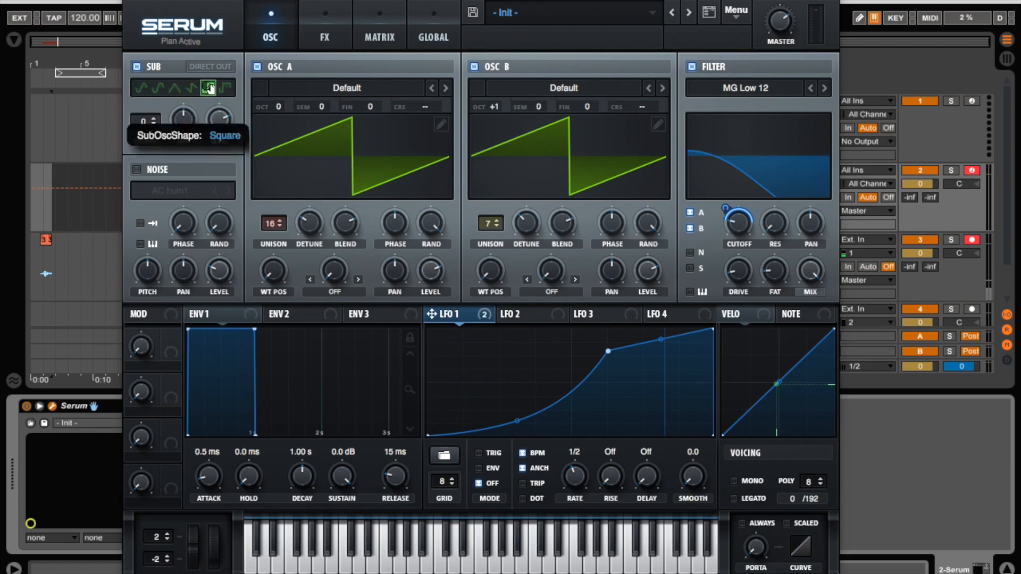
drag(218, 120, 219, 213)
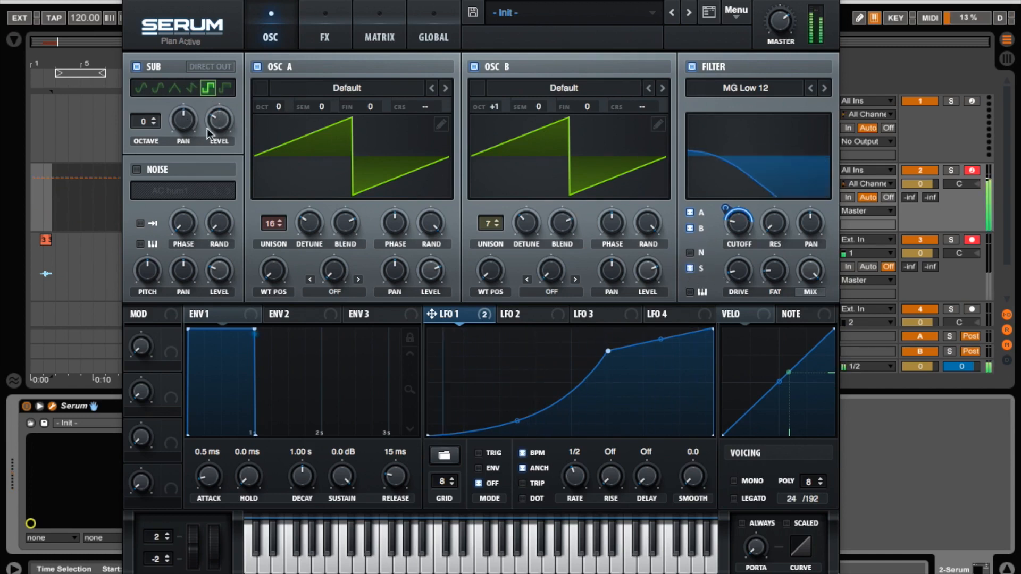
click(194, 88)
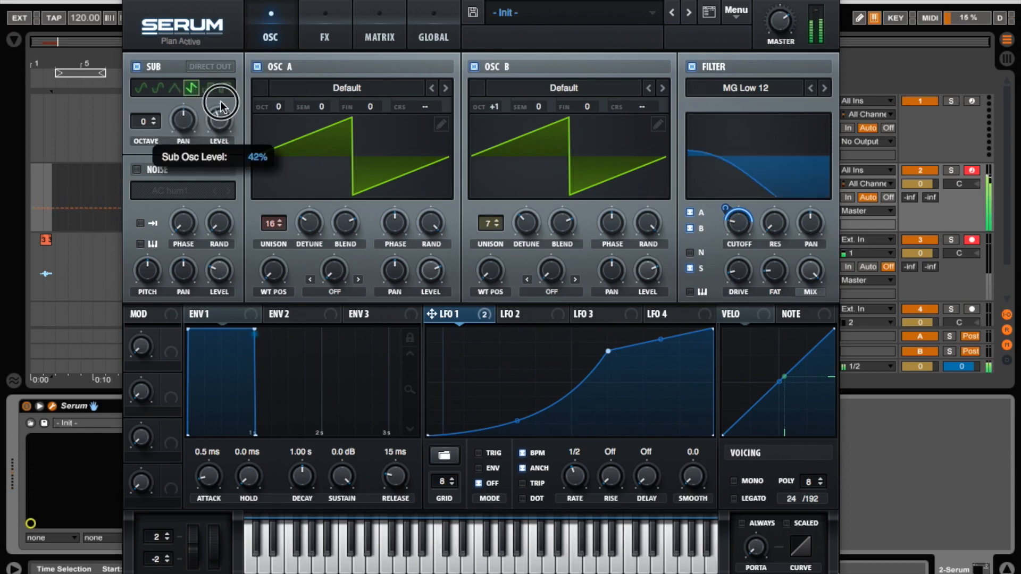
drag(151, 122, 151, 101)
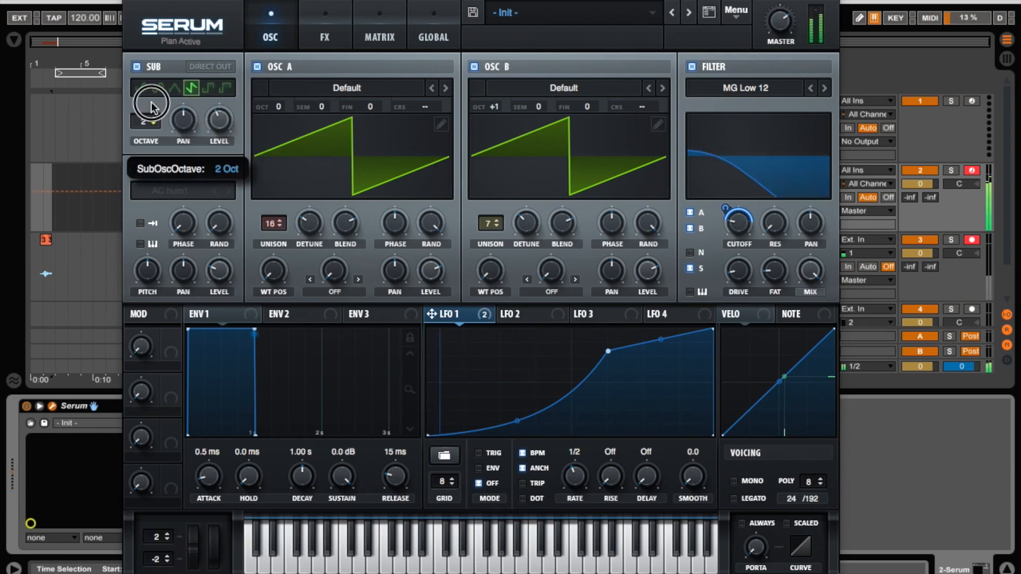
Load the J106 HP noise, modulate its level with LFO 1, and route the noise into the filter.
click(170, 191)
mouse_move(202, 210)
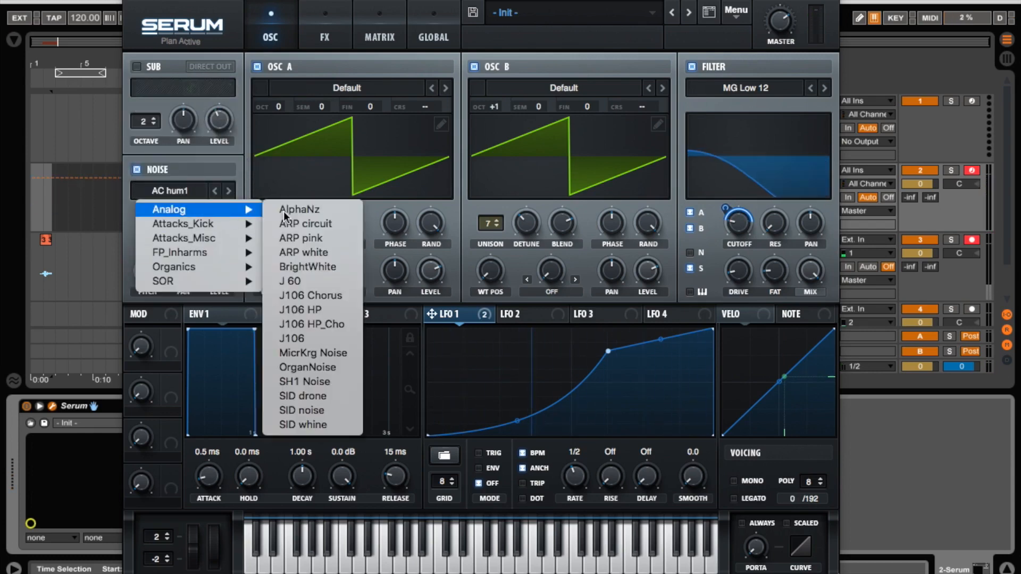
click(314, 309)
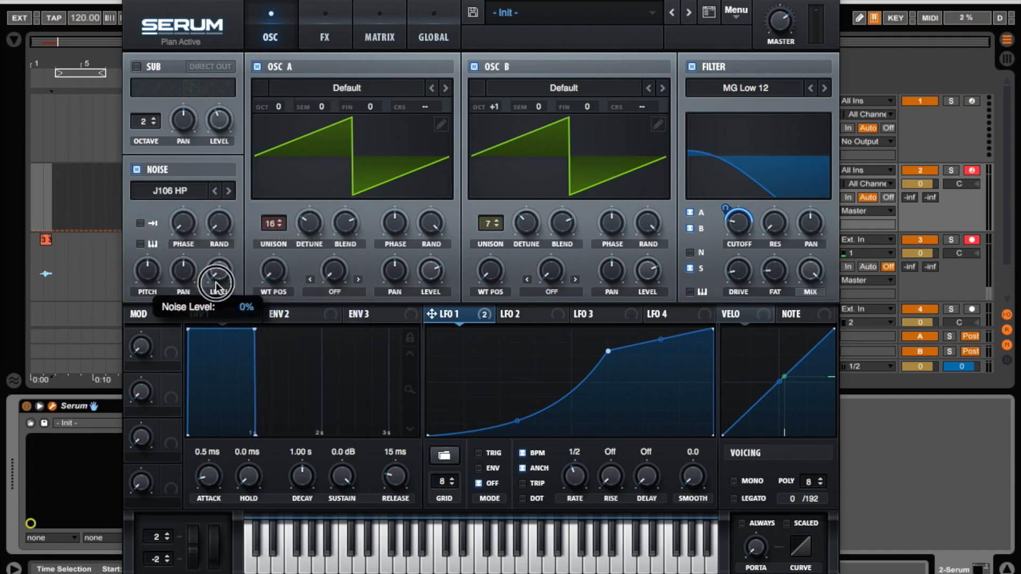
drag(468, 314, 221, 277)
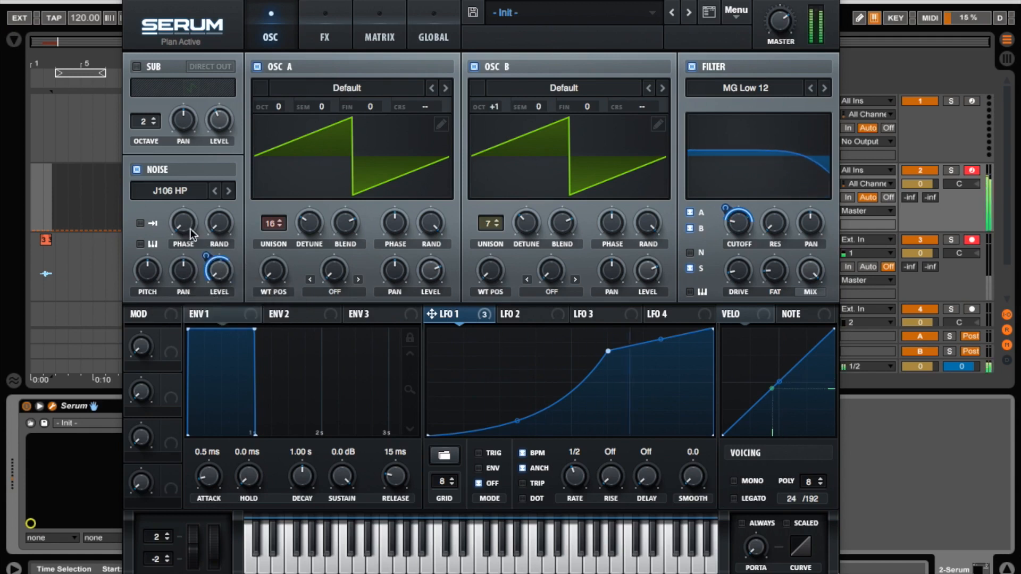
click(690, 253)
drag(208, 270, 207, 283)
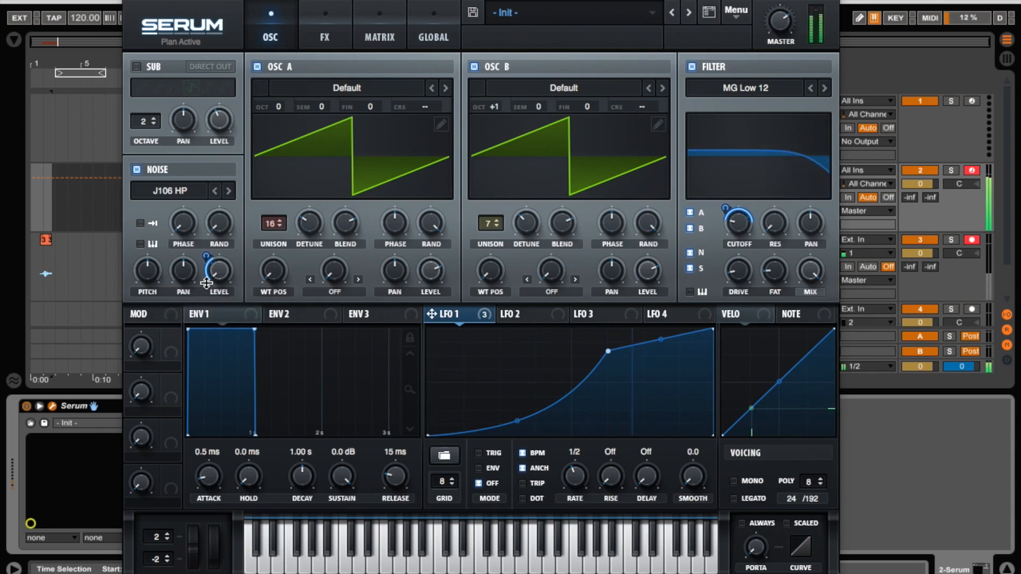